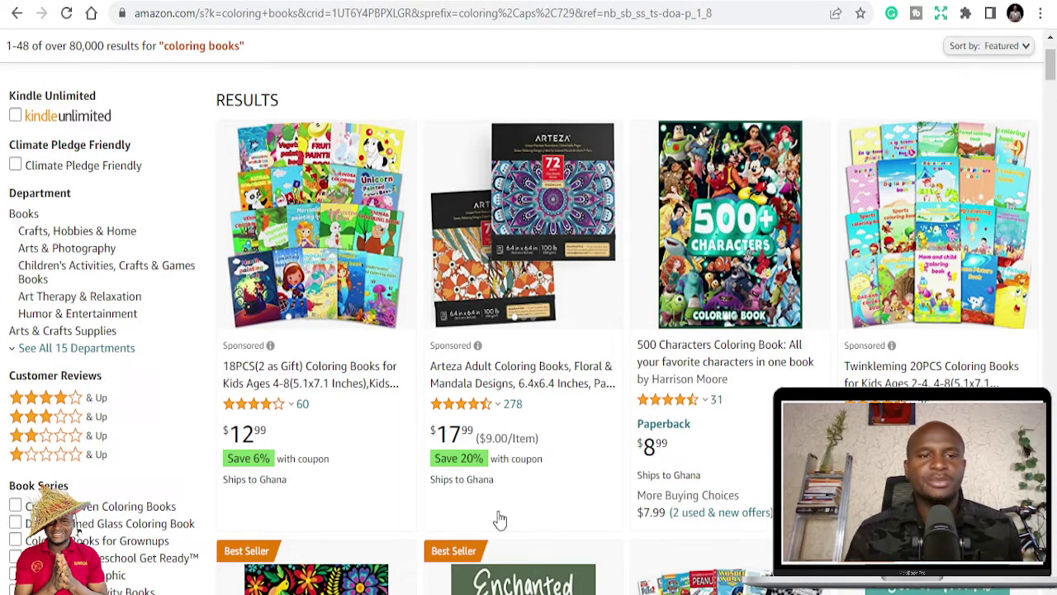
Step: Trim the Amazon search from 'coloring books' to 'coloring book' to show its suggestions
{"action": "scroll", "coordinate": [462, 166], "scroll_direction": "up", "scroll_amount": 2}
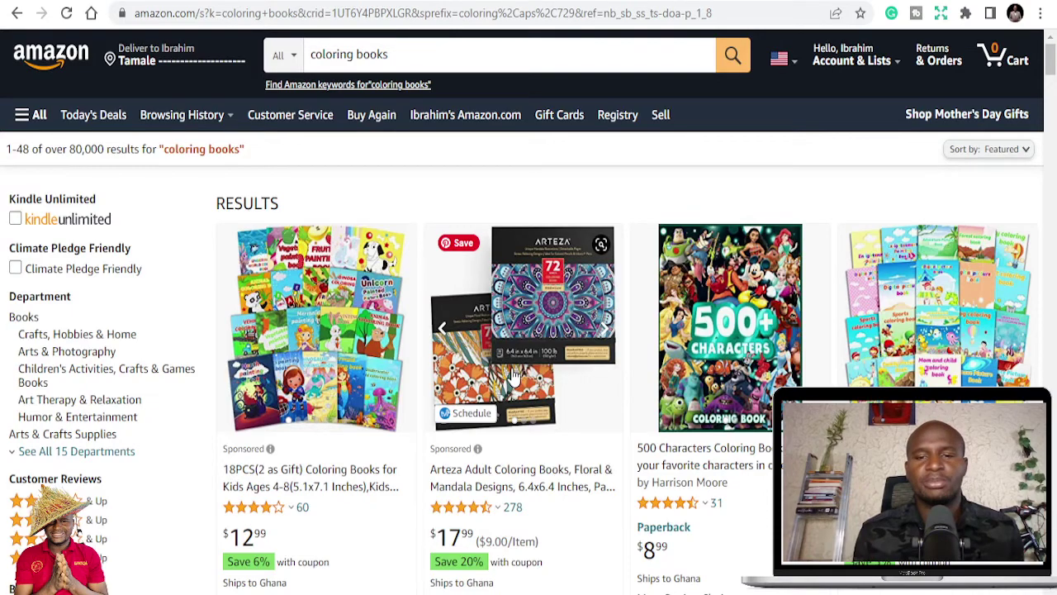
{"action": "scroll", "coordinate": [495, 384], "scroll_direction": "down", "scroll_amount": 3}
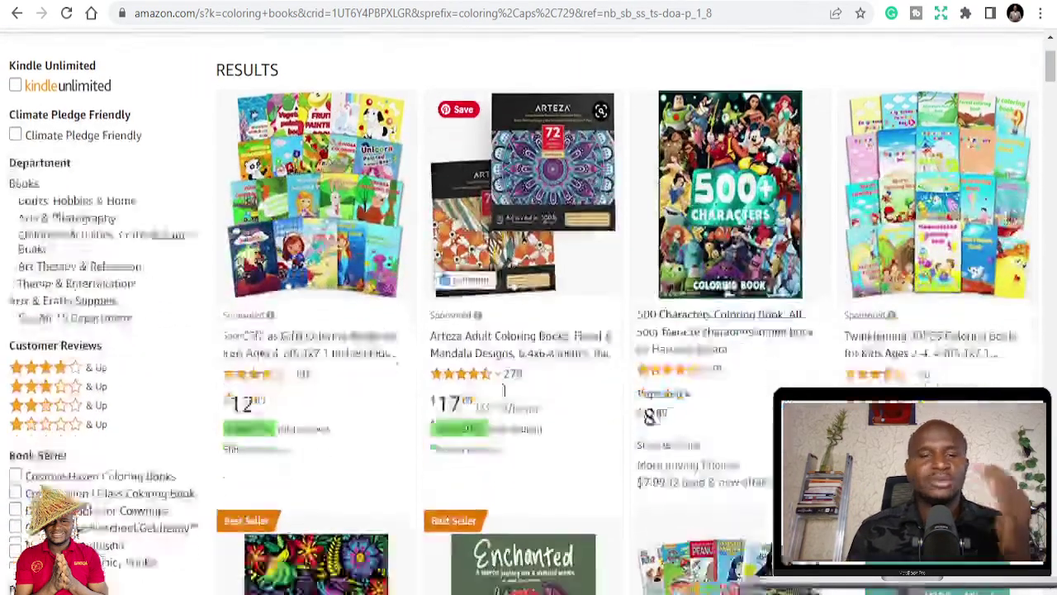
{"action": "scroll", "coordinate": [503, 390], "scroll_direction": "down", "scroll_amount": 2}
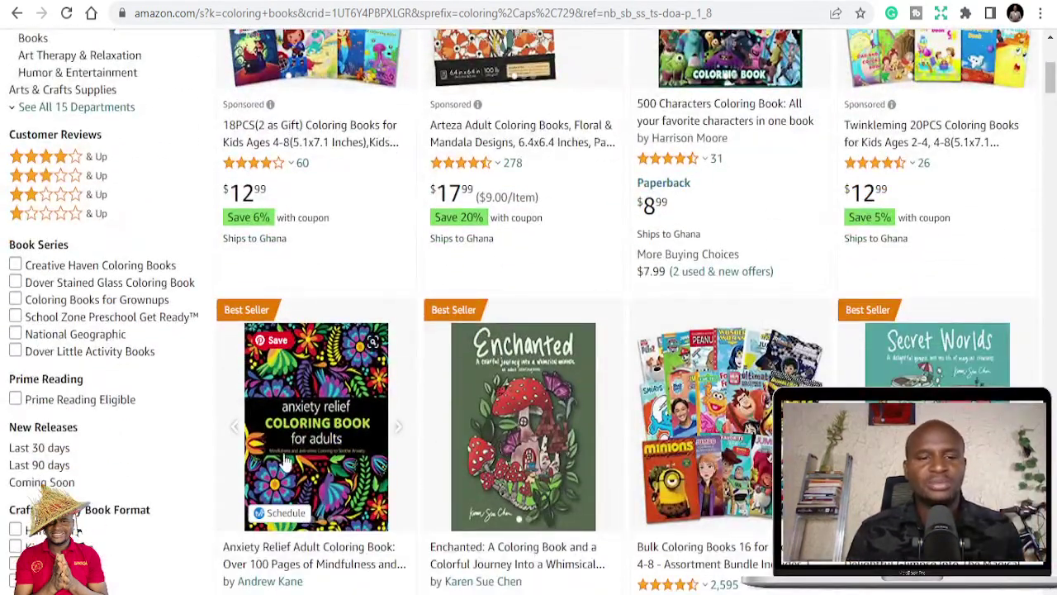
{"action": "scroll", "coordinate": [406, 419], "scroll_direction": "down", "scroll_amount": 5}
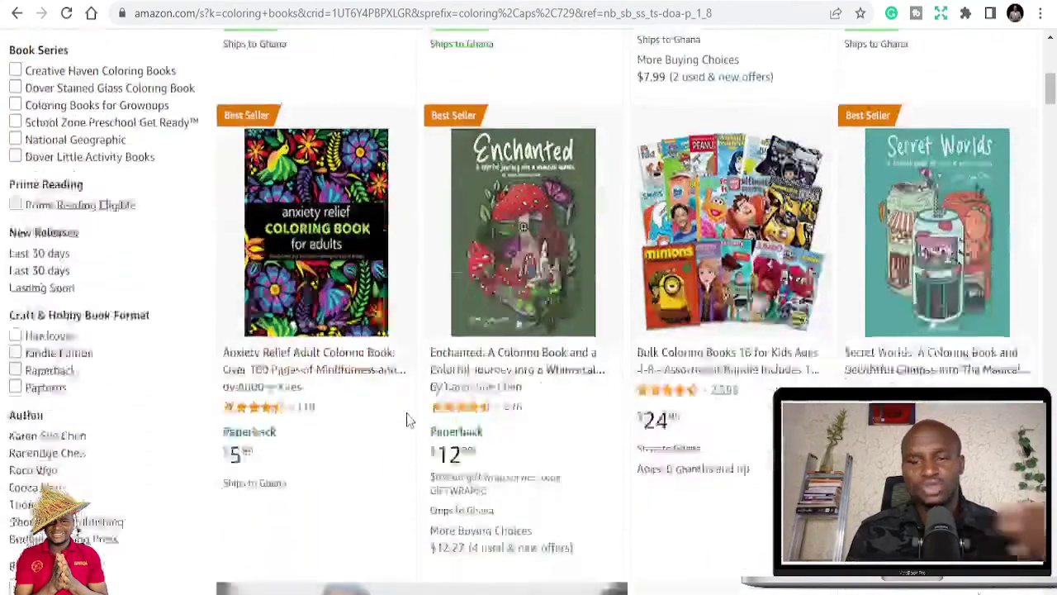
{"action": "scroll", "coordinate": [421, 409], "scroll_direction": "down", "scroll_amount": 2}
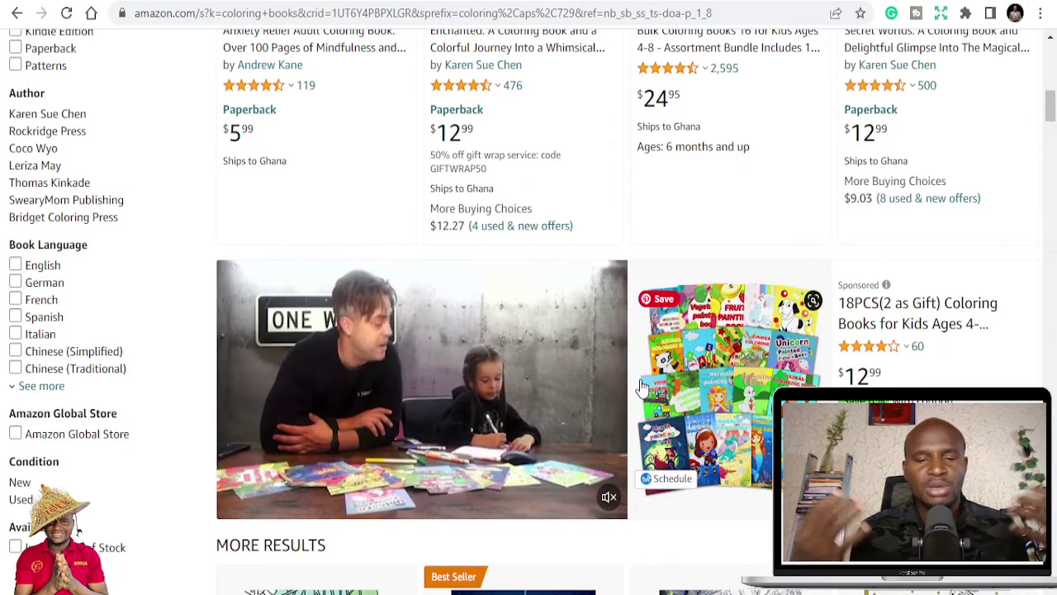
{"action": "scroll", "coordinate": [354, 285], "scroll_direction": "up", "scroll_amount": 4}
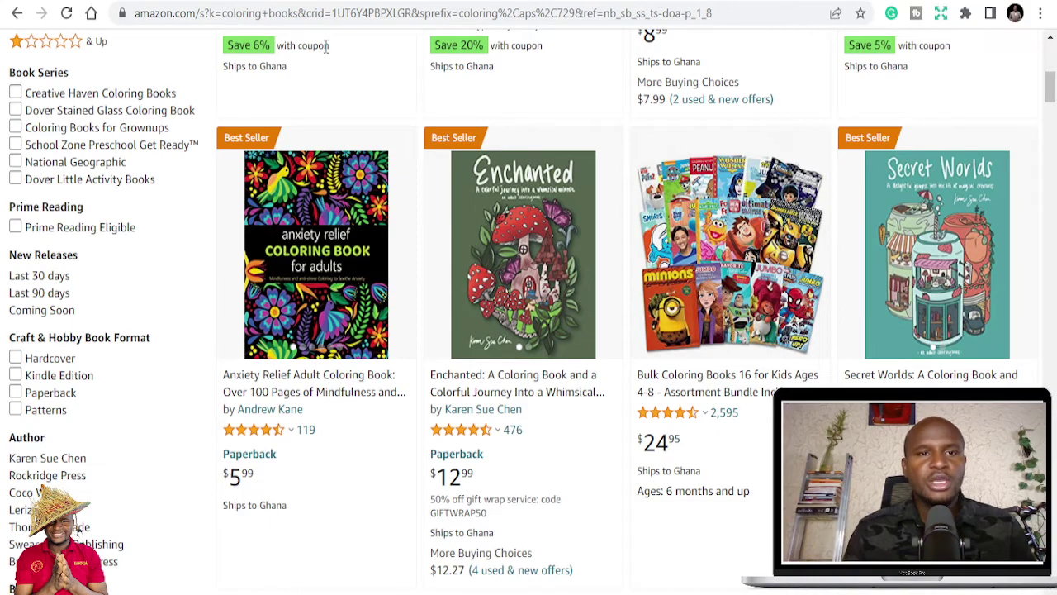
{"action": "scroll", "coordinate": [353, 95], "scroll_direction": "up", "scroll_amount": 2}
{"action": "scroll", "coordinate": [359, 128], "scroll_direction": "up", "scroll_amount": 3}
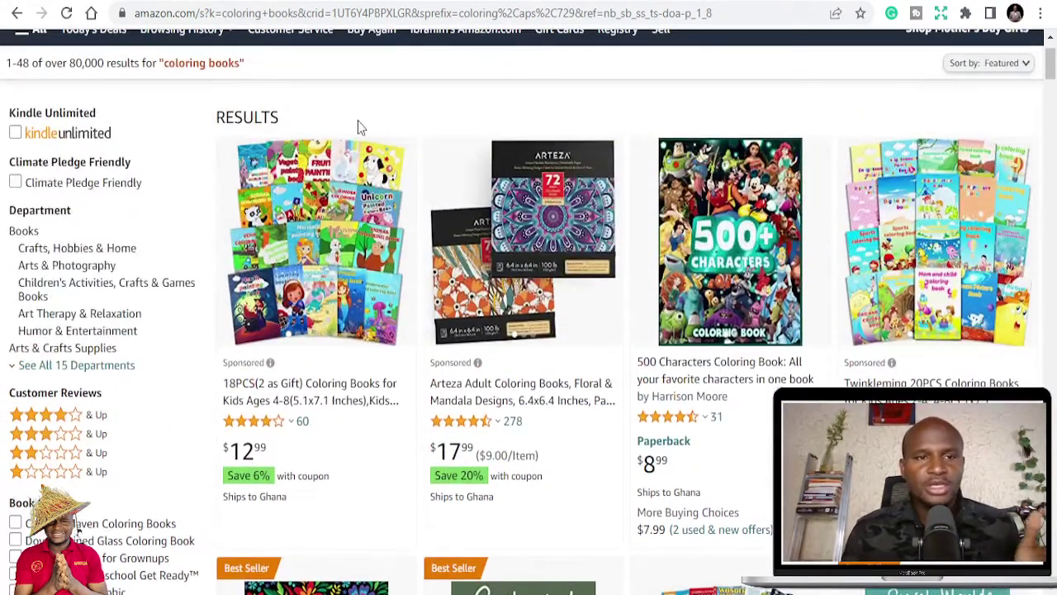
{"action": "scroll", "coordinate": [358, 130], "scroll_direction": "up", "scroll_amount": 2}
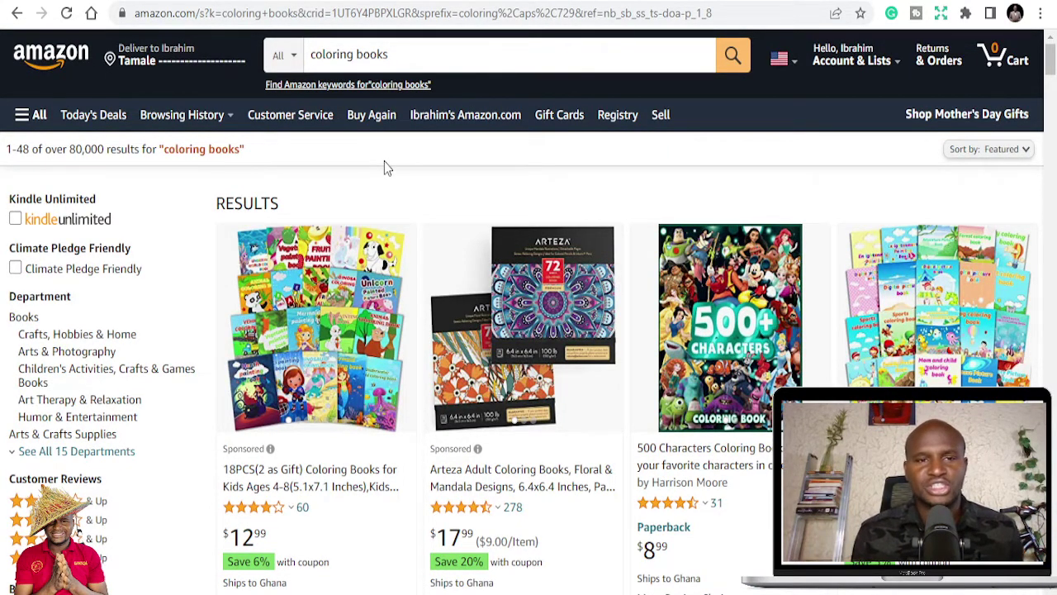
{"action": "left_click", "coordinate": [413, 52]}
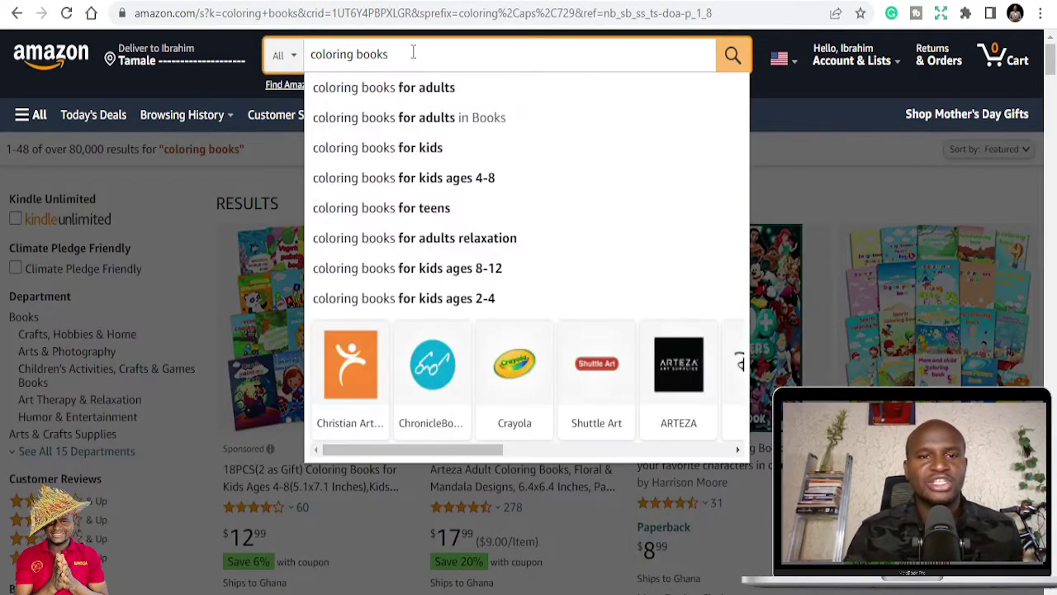
{"action": "key", "text": "BackSpace"}
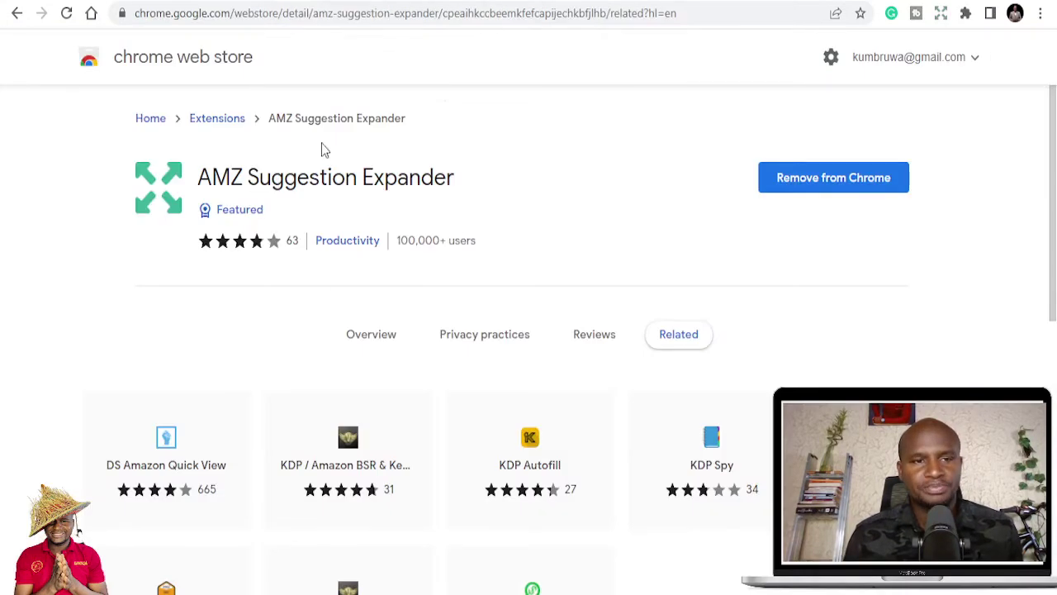
{"action": "left_click_drag", "start_coordinate": [198, 176], "coordinate": [458, 194]}
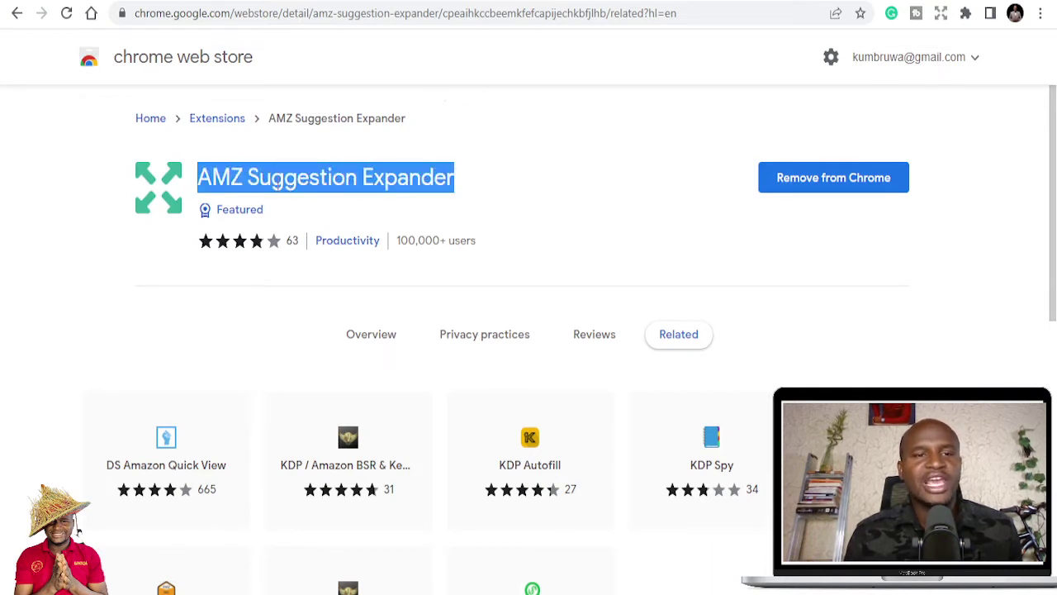
{"action": "left_click", "coordinate": [268, 183]}
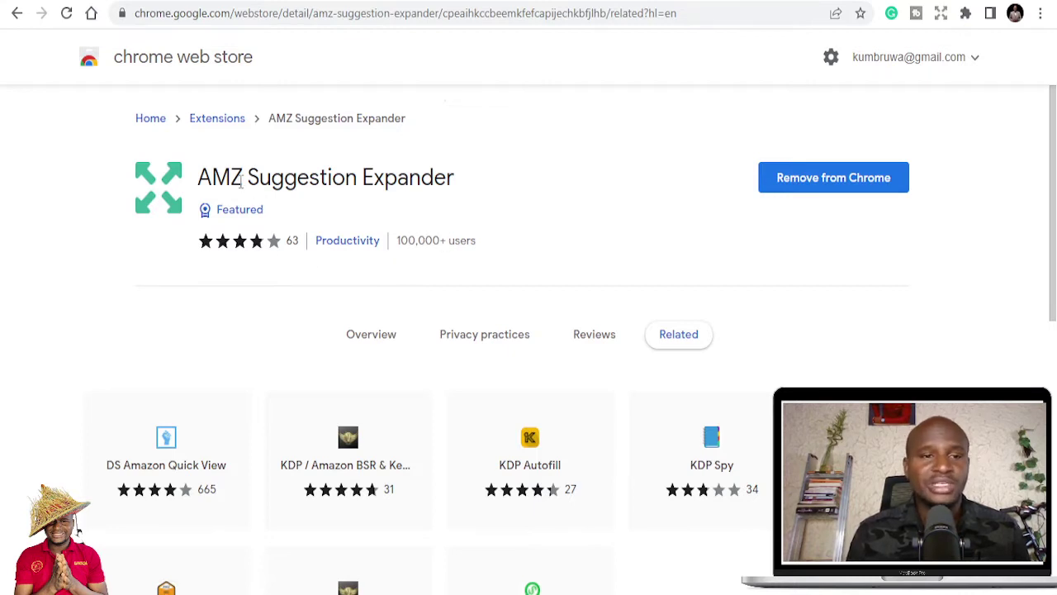
{"action": "left_click_drag", "start_coordinate": [211, 176], "coordinate": [363, 174]}
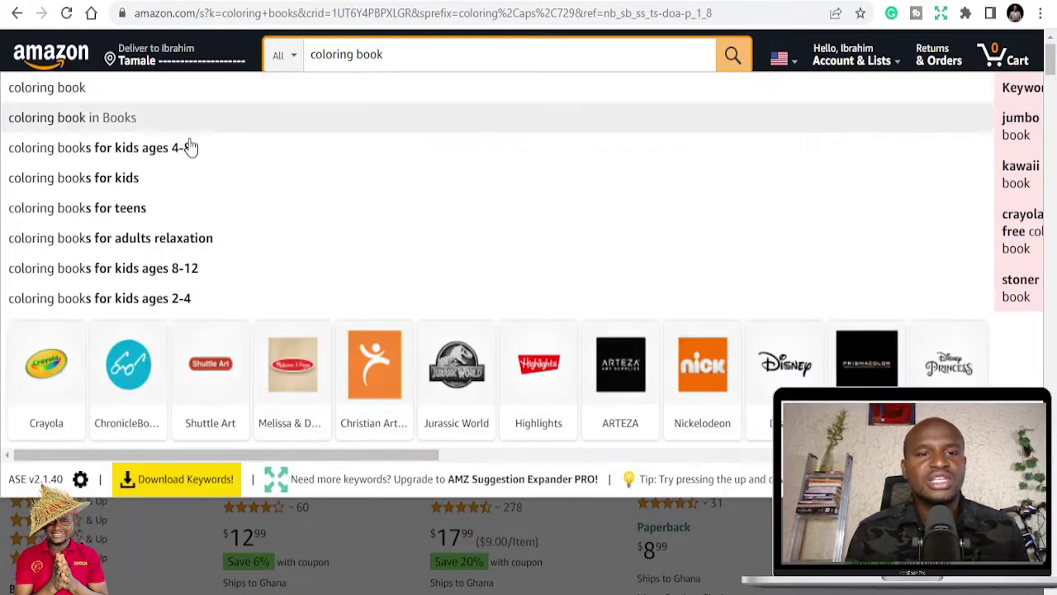
Step: Re-enter 'coloring books' in the Amazon search box to list the expander's keyword suggestions
{"action": "left_click", "coordinate": [376, 48]}
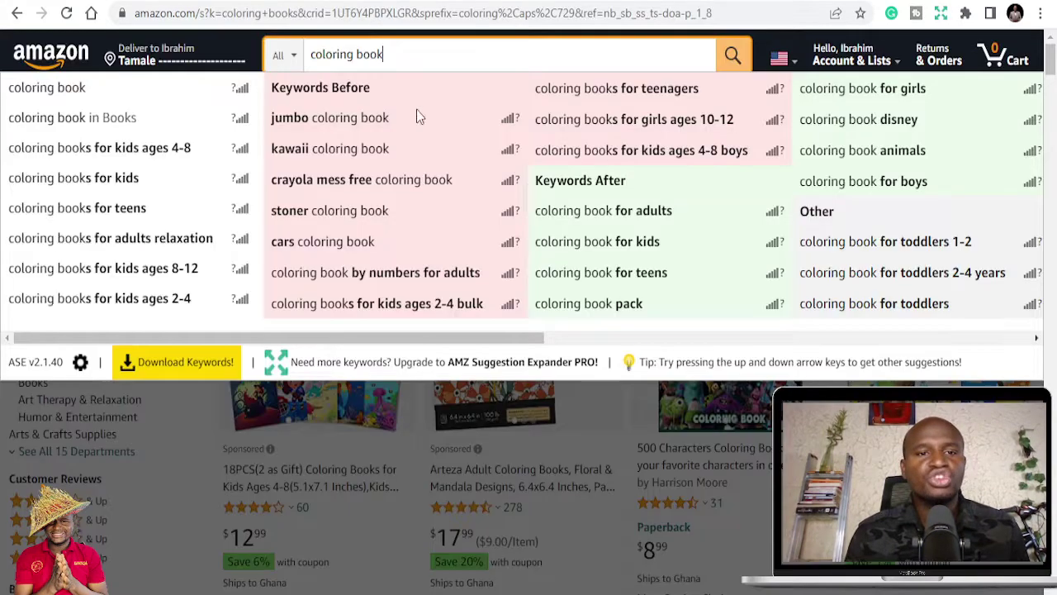
{"action": "left_click", "coordinate": [408, 61]}
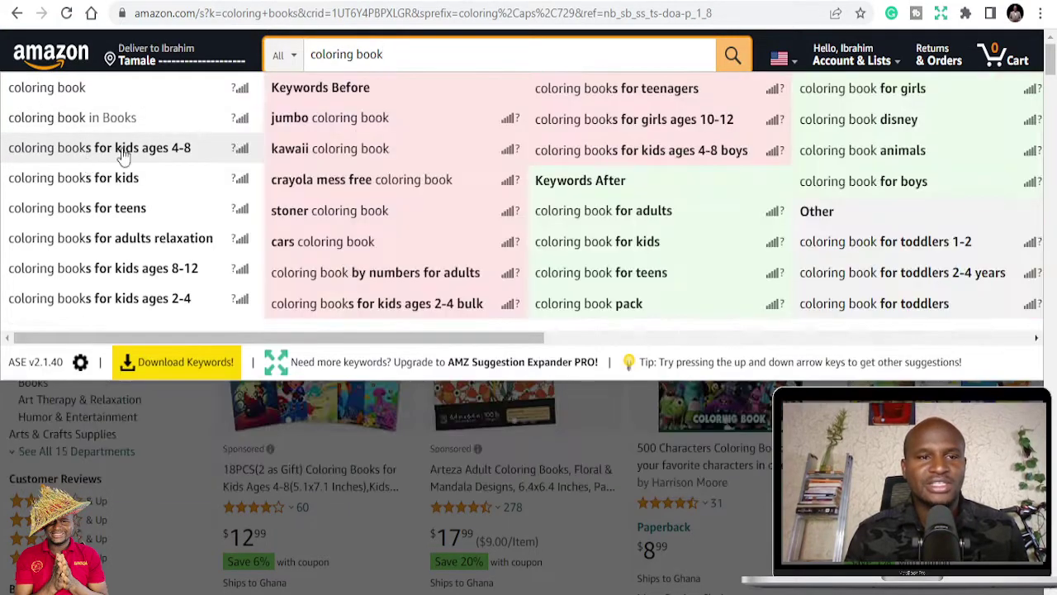
{"action": "key", "text": "BackSpace"}
{"action": "key", "text": "BackSpace"}
{"action": "key", "text": "BackSpace"}
{"action": "key", "text": "BackSpace"}
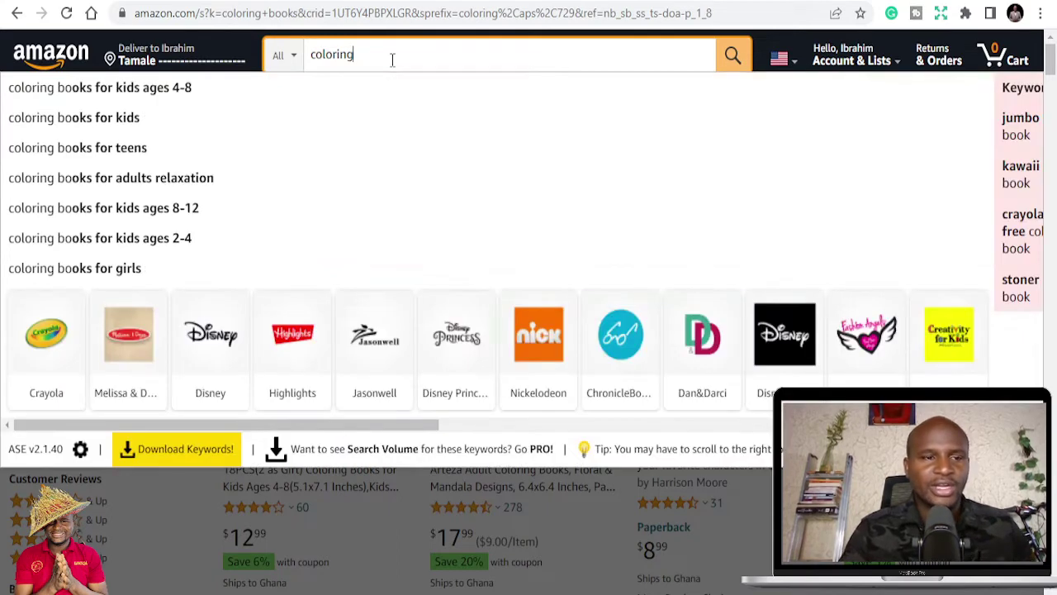
{"action": "type", "text": "bo"}
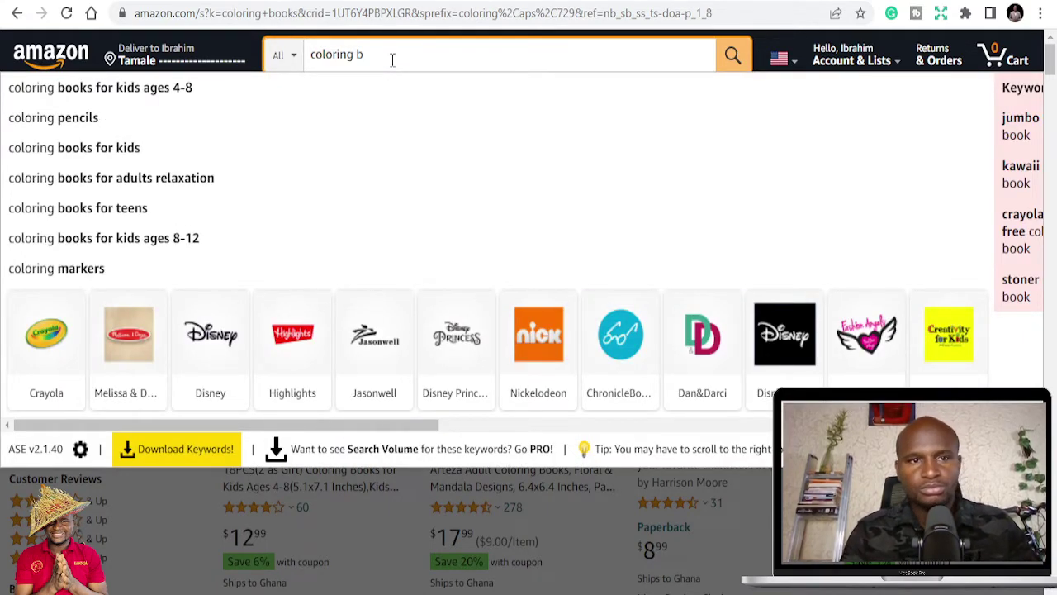
{"action": "type", "text": "oks"}
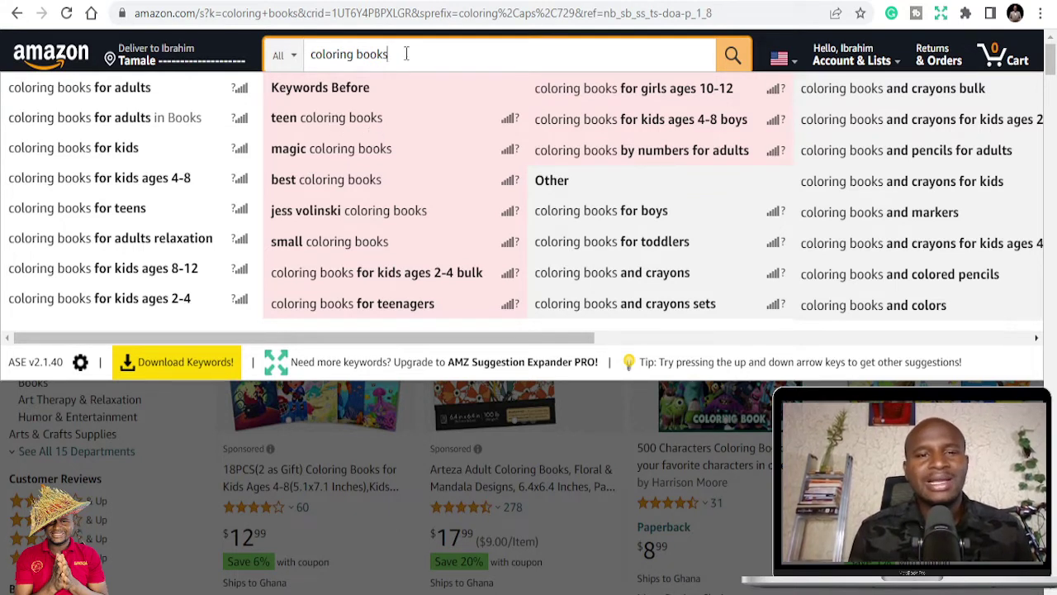
Step: Search Amazon for 'teen color' suggestions, then switch to the Google Docs niche list
{"action": "key", "text": "BackSpace"}
{"action": "key", "text": "BackSpace"}
{"action": "key", "text": "BackSpace"}
{"action": "key", "text": "BackSpace"}
{"action": "key", "text": "BackSpace"}
{"action": "key", "text": "BackSpace"}
{"action": "key", "text": "BackSpace"}
{"action": "key", "text": "BackSpace"}
{"action": "key", "text": "BackSpace"}
{"action": "key", "text": "BackSpace"}
{"action": "key", "text": "BackSpace"}
{"action": "key", "text": "BackSpace"}
{"action": "key", "text": "BackSpace"}
{"action": "key", "text": "BackSpace"}
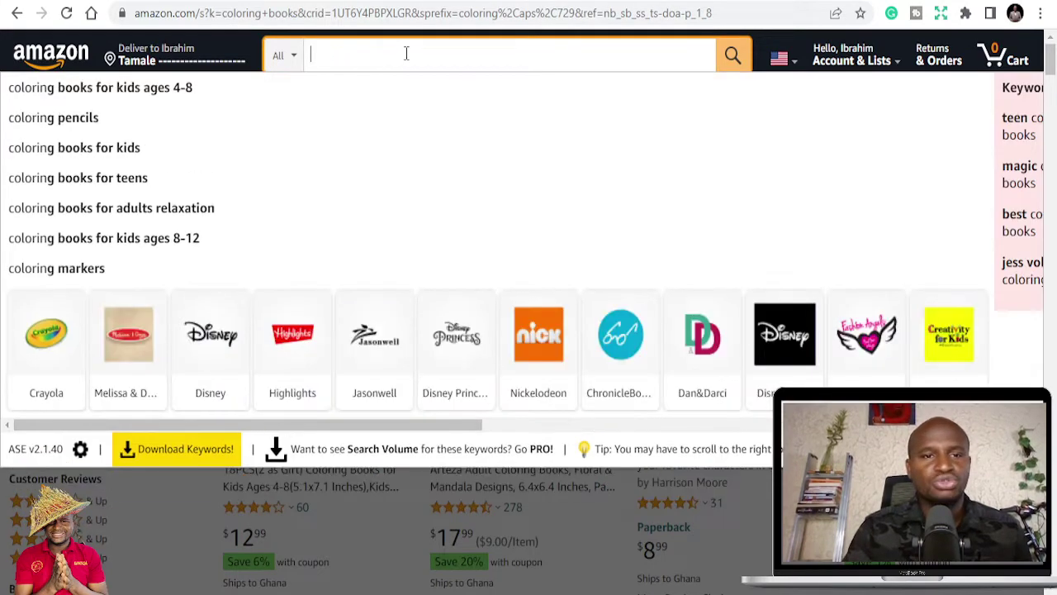
{"action": "type", "text": "n co"}
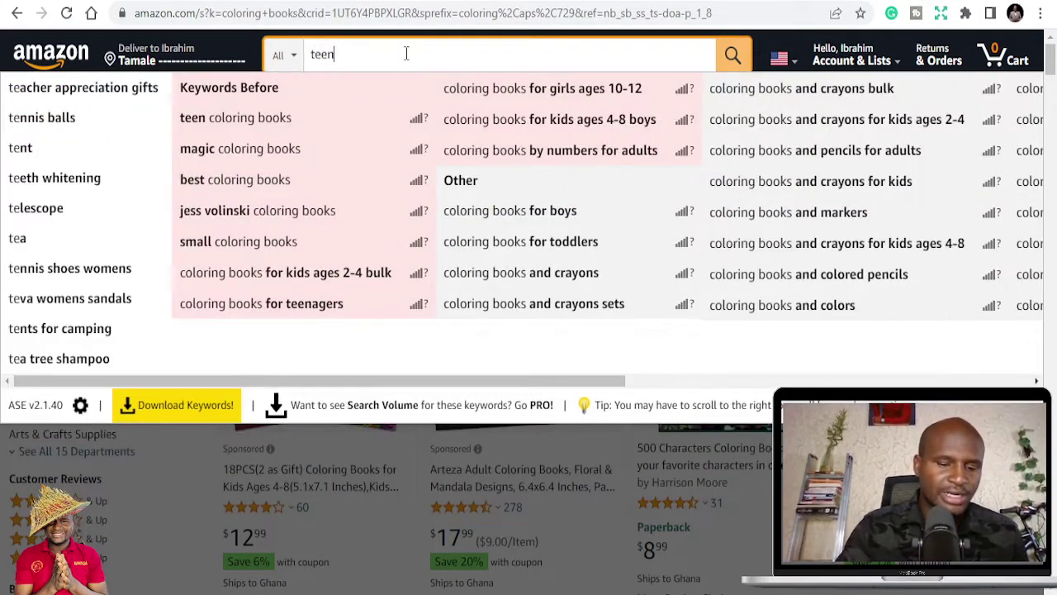
{"action": "type", "text": "lor"}
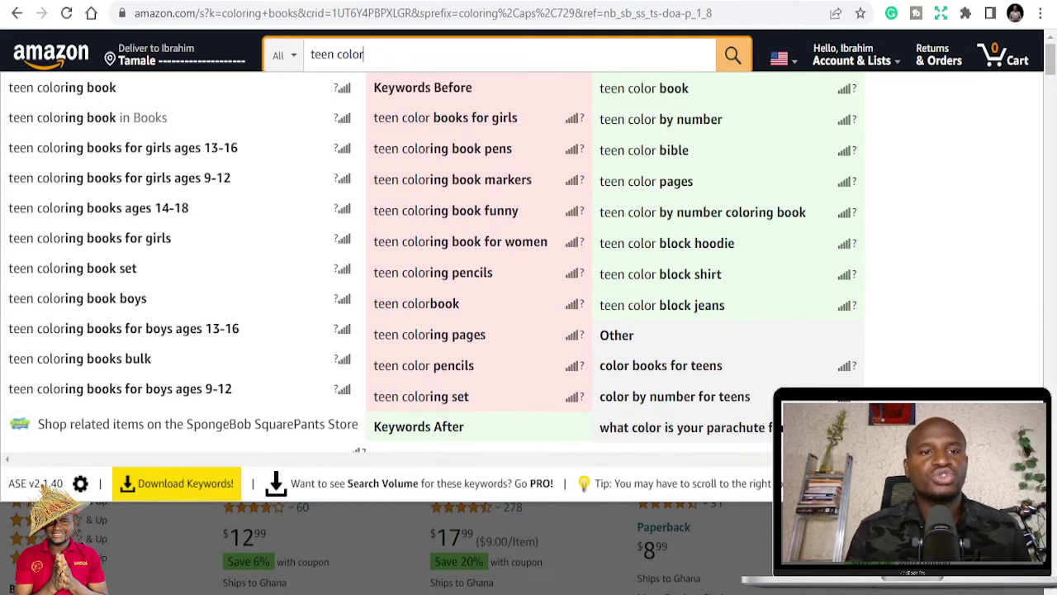
{"action": "key", "text": "ctrl+Tab"}
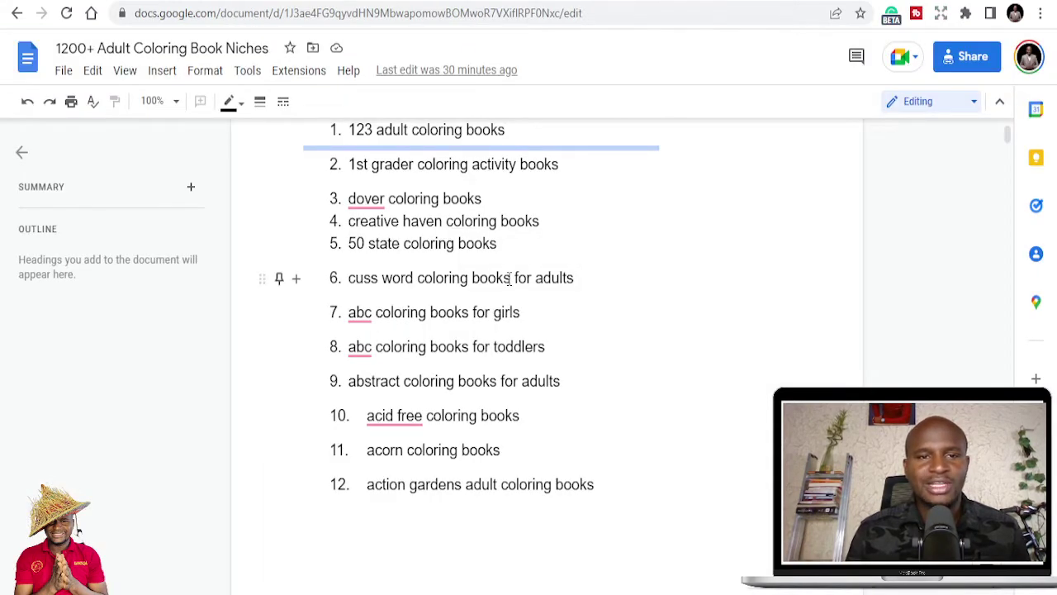
Step: Scroll through the coloring book niche list in Google Docs
{"action": "scroll", "coordinate": [496, 284], "scroll_direction": "down", "scroll_amount": 3}
{"action": "scroll", "coordinate": [493, 285], "scroll_direction": "up", "scroll_amount": 1}
{"action": "scroll", "coordinate": [512, 285], "scroll_direction": "down", "scroll_amount": 7}
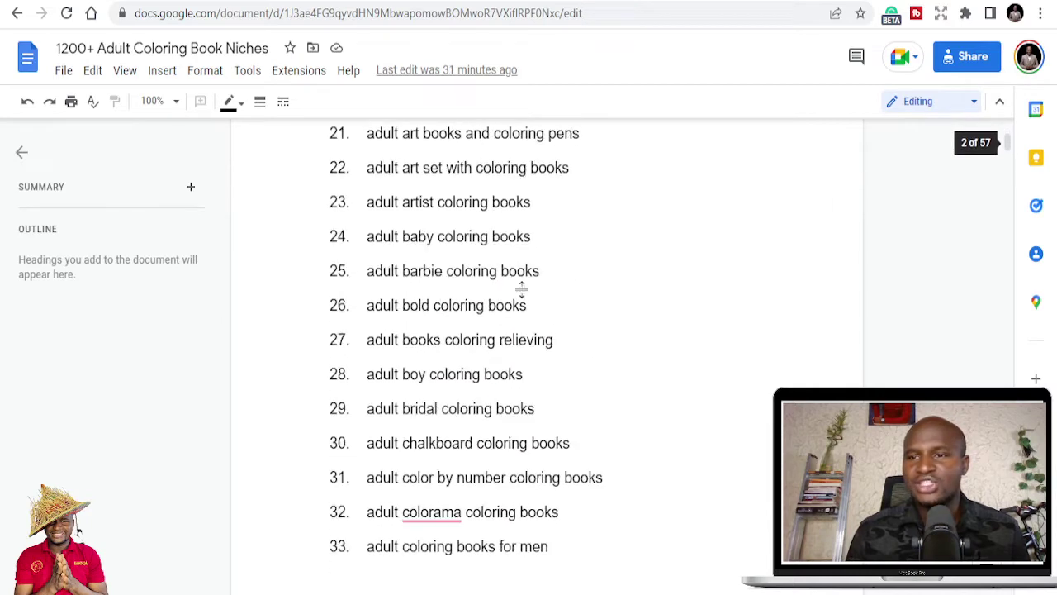
{"action": "scroll", "coordinate": [519, 285], "scroll_direction": "down", "scroll_amount": 4}
{"action": "left_click_drag", "start_coordinate": [1007, 153], "coordinate": [1008, 506]}
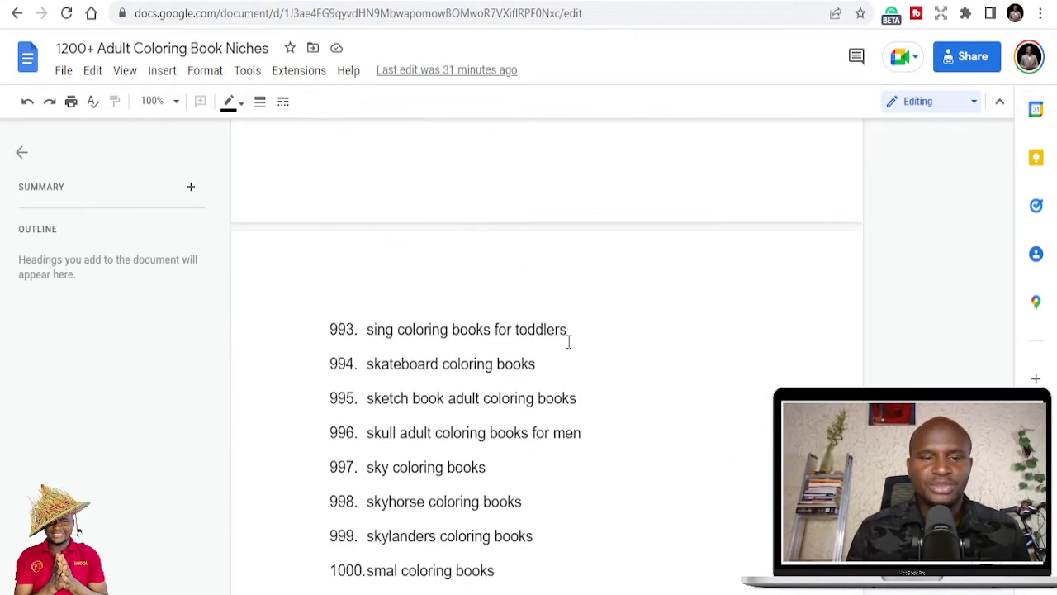
{"action": "scroll", "coordinate": [455, 390], "scroll_direction": "down", "scroll_amount": 3}
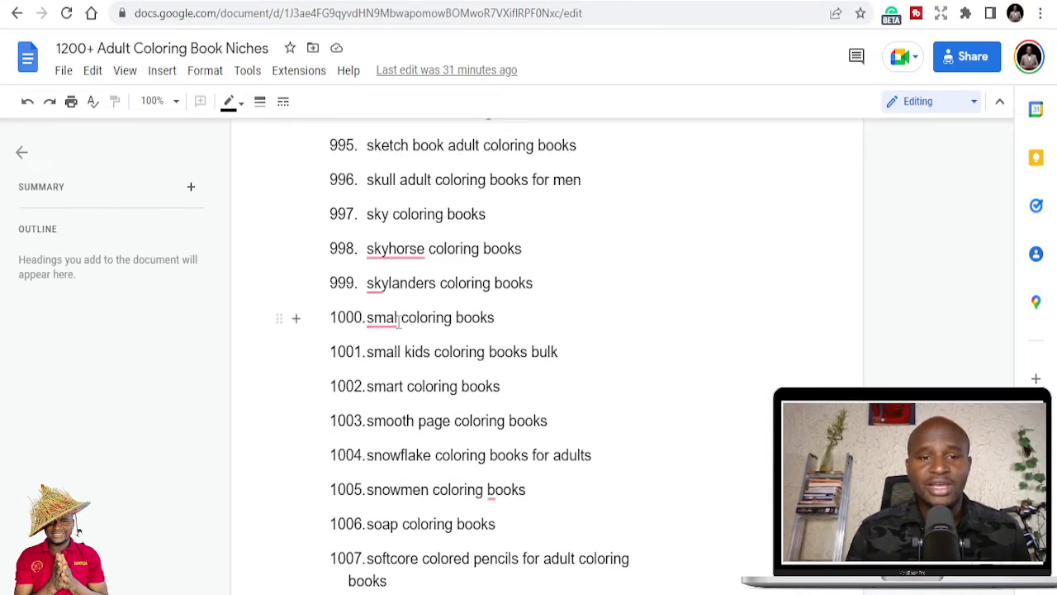
{"action": "scroll", "coordinate": [468, 361], "scroll_direction": "down", "scroll_amount": 14}
{"action": "scroll", "coordinate": [471, 369], "scroll_direction": "down", "scroll_amount": 20}
{"action": "scroll", "coordinate": [497, 405], "scroll_direction": "down", "scroll_amount": 20}
{"action": "scroll", "coordinate": [393, 440], "scroll_direction": "down", "scroll_amount": 16}
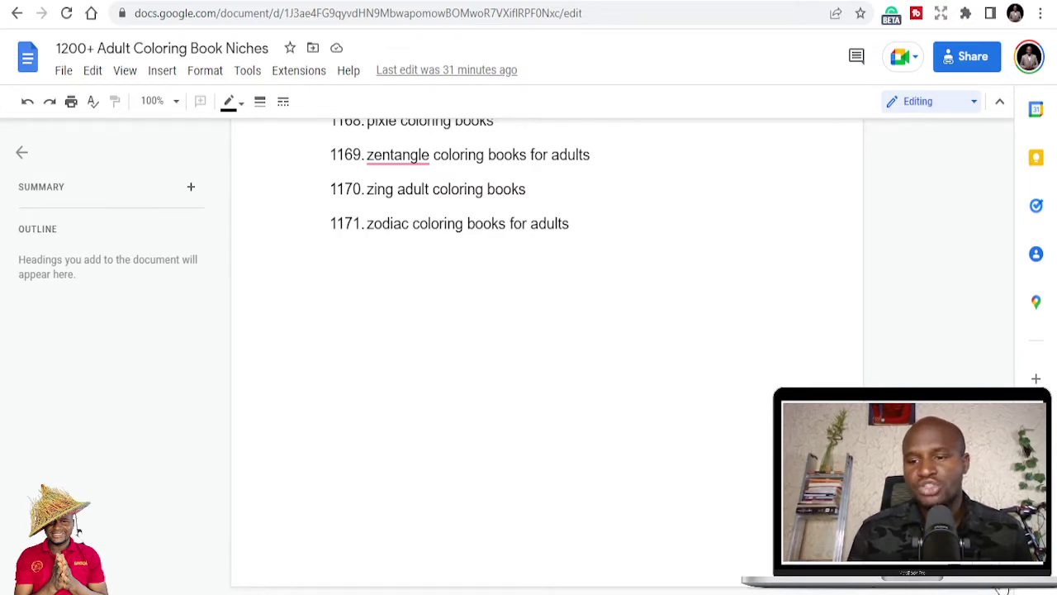
{"action": "left_click_drag", "start_coordinate": [1010, 590], "coordinate": [1008, 132]}
{"action": "scroll", "coordinate": [648, 259], "scroll_direction": "up", "scroll_amount": 4}
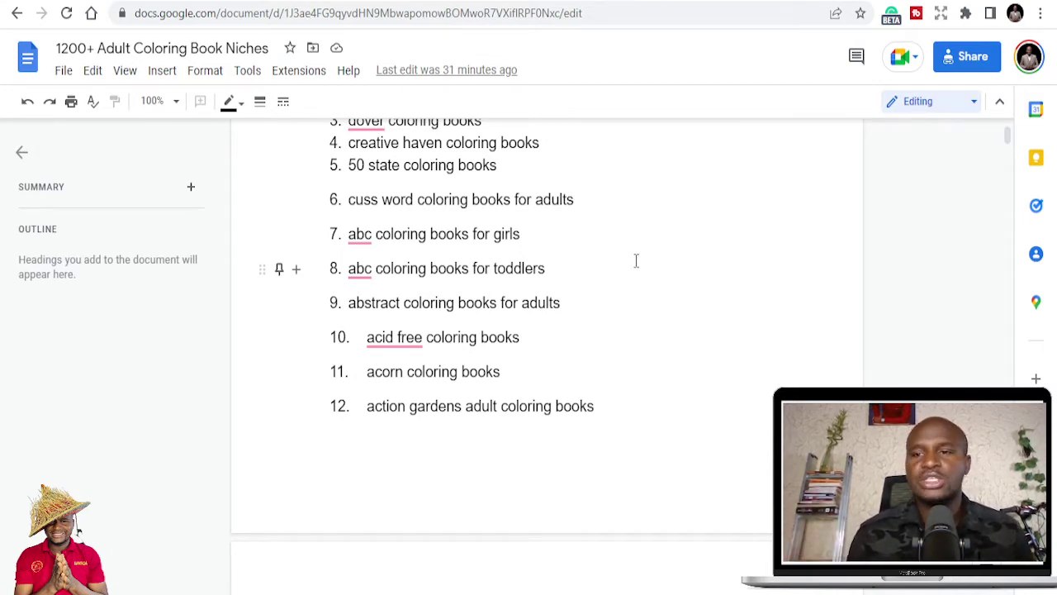
{"action": "scroll", "coordinate": [641, 267], "scroll_direction": "up", "scroll_amount": 6}
{"action": "scroll", "coordinate": [622, 288], "scroll_direction": "down", "scroll_amount": 4}
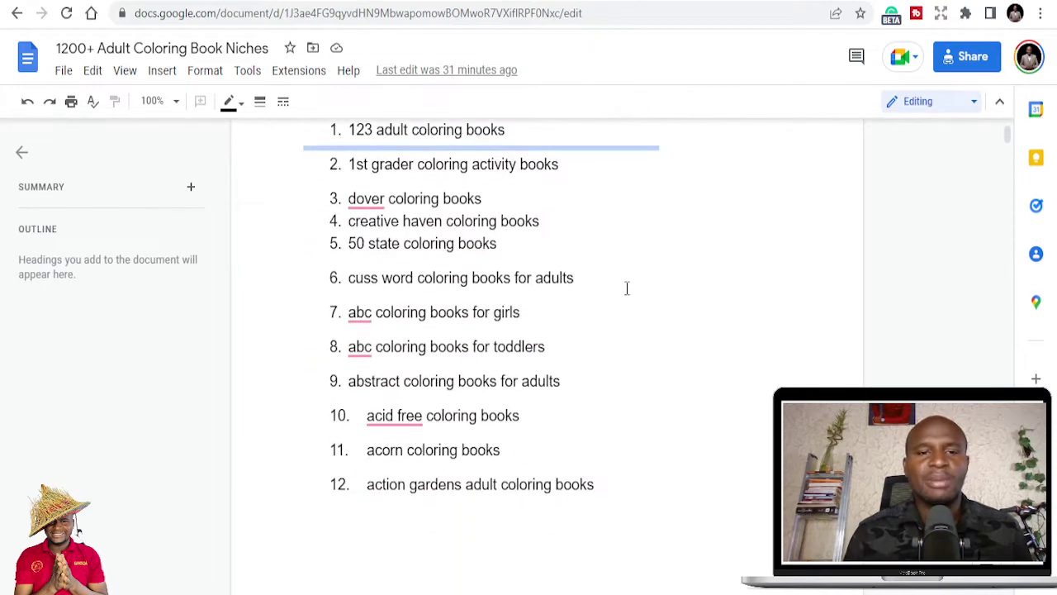
{"action": "scroll", "coordinate": [529, 232], "scroll_direction": "down", "scroll_amount": 1}
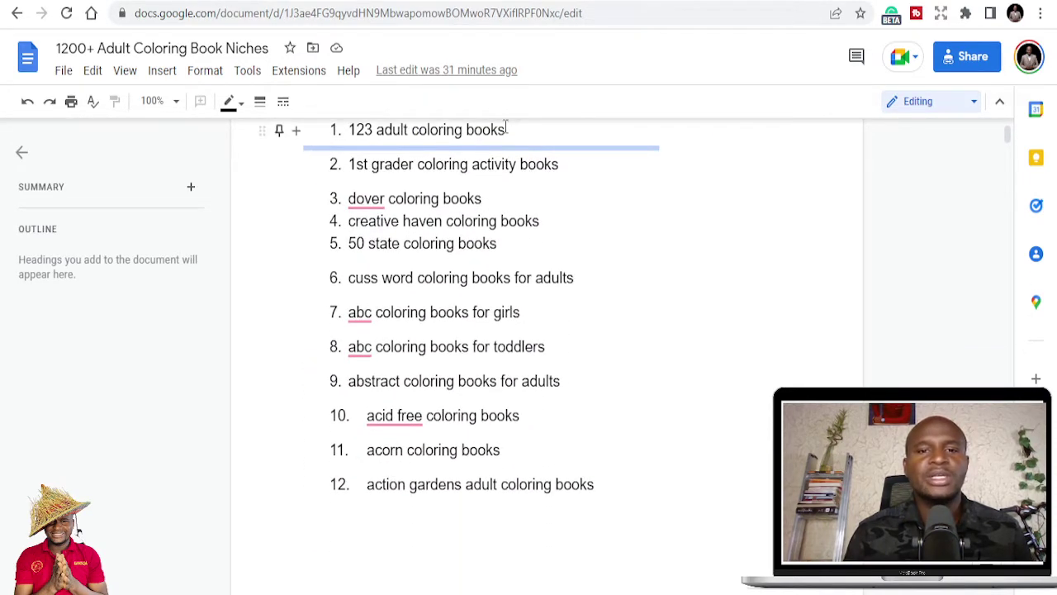
Step: Copy '123 adult coloring books' and paste it over the Amazon search text
{"action": "left_click_drag", "start_coordinate": [508, 129], "coordinate": [361, 132]}
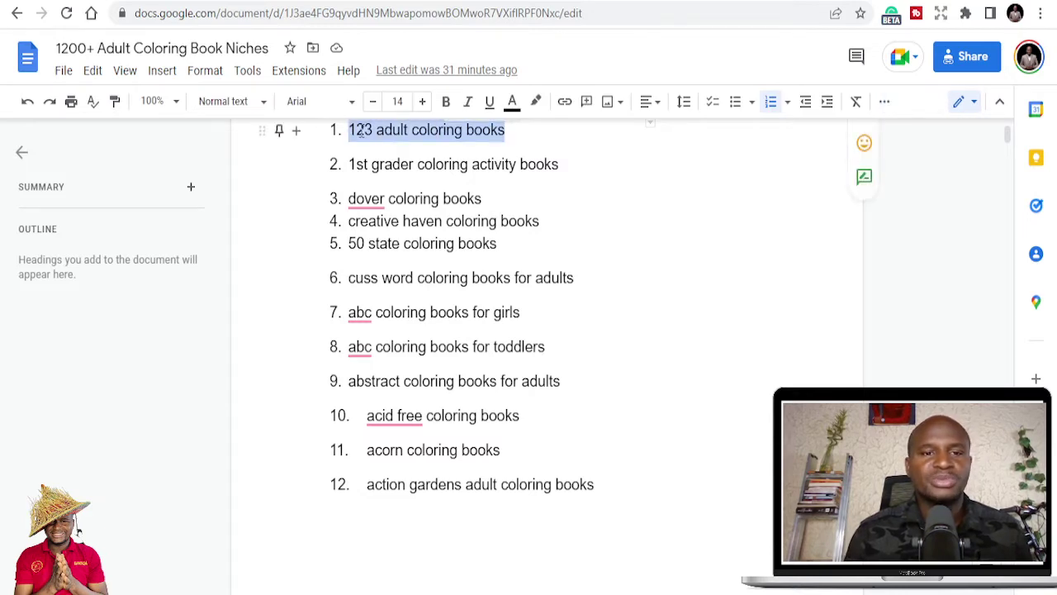
{"action": "right_click", "coordinate": [361, 132]}
{"action": "left_click", "coordinate": [400, 145]}
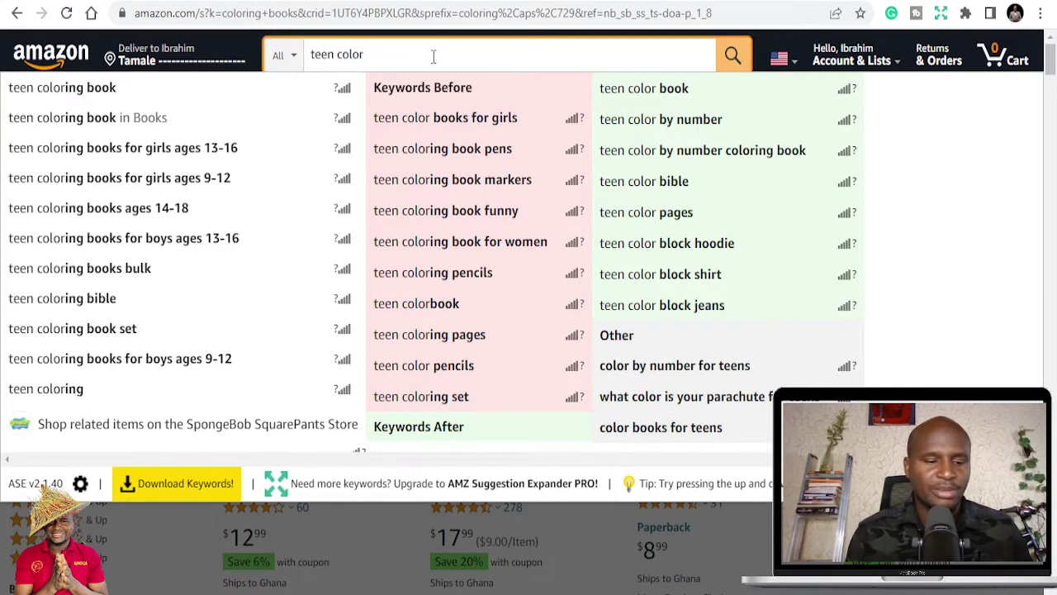
{"action": "key", "text": "ctrl+a"}
{"action": "key", "text": "ctrl+v"}
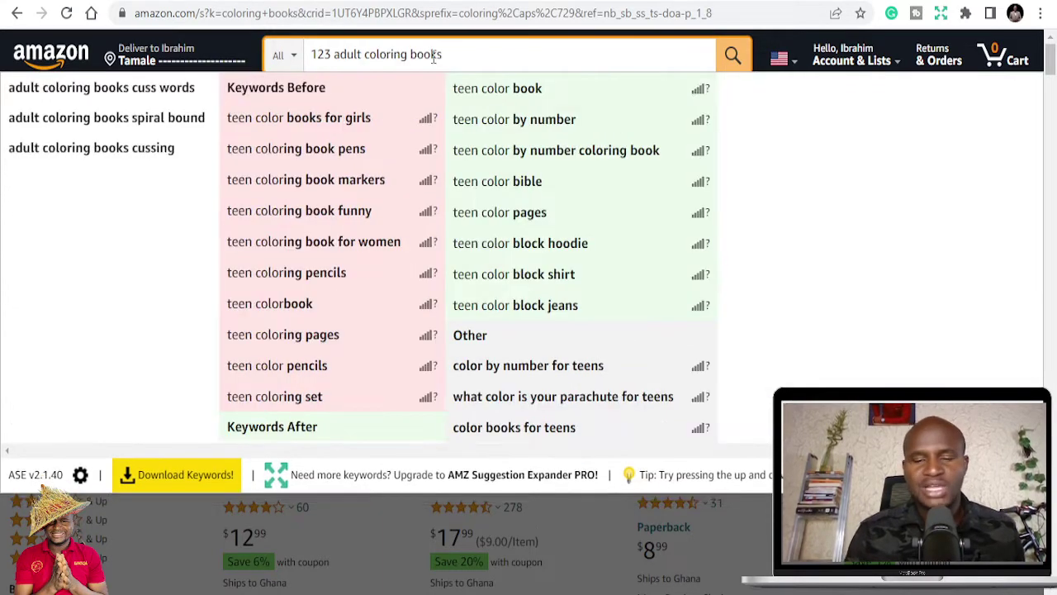